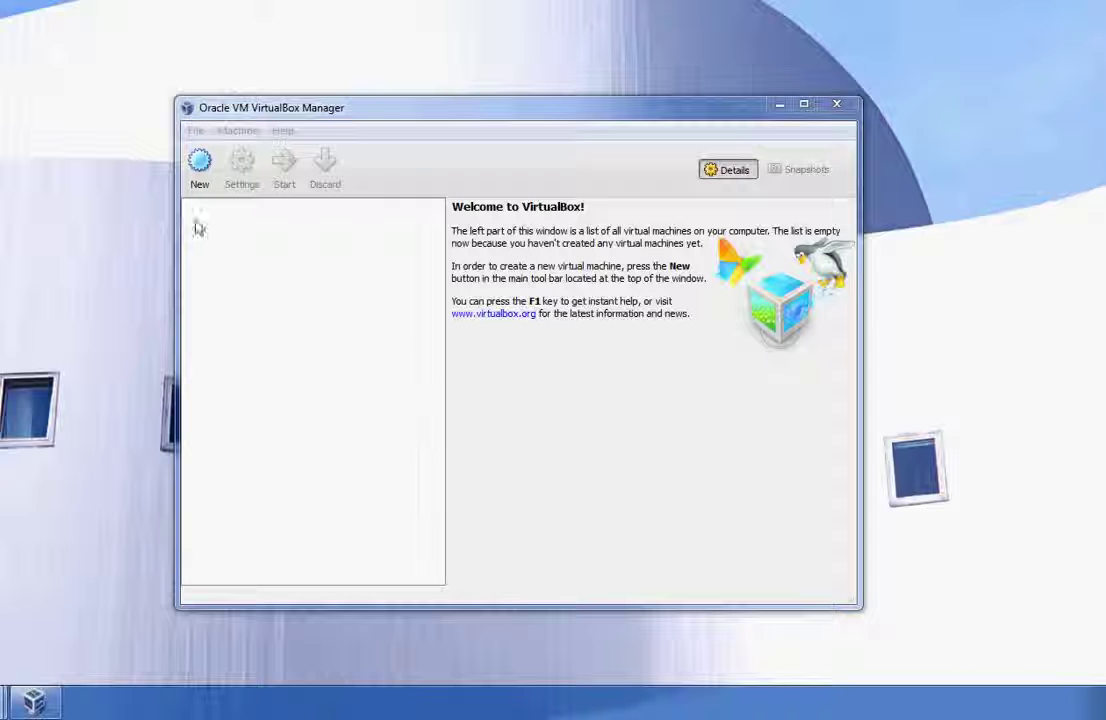
- Start creating a new virtual machine and enter CentOS as its name so that the OS type switches to Linux, Red Hat
{"action": "left_click", "coordinate": [199, 185]}
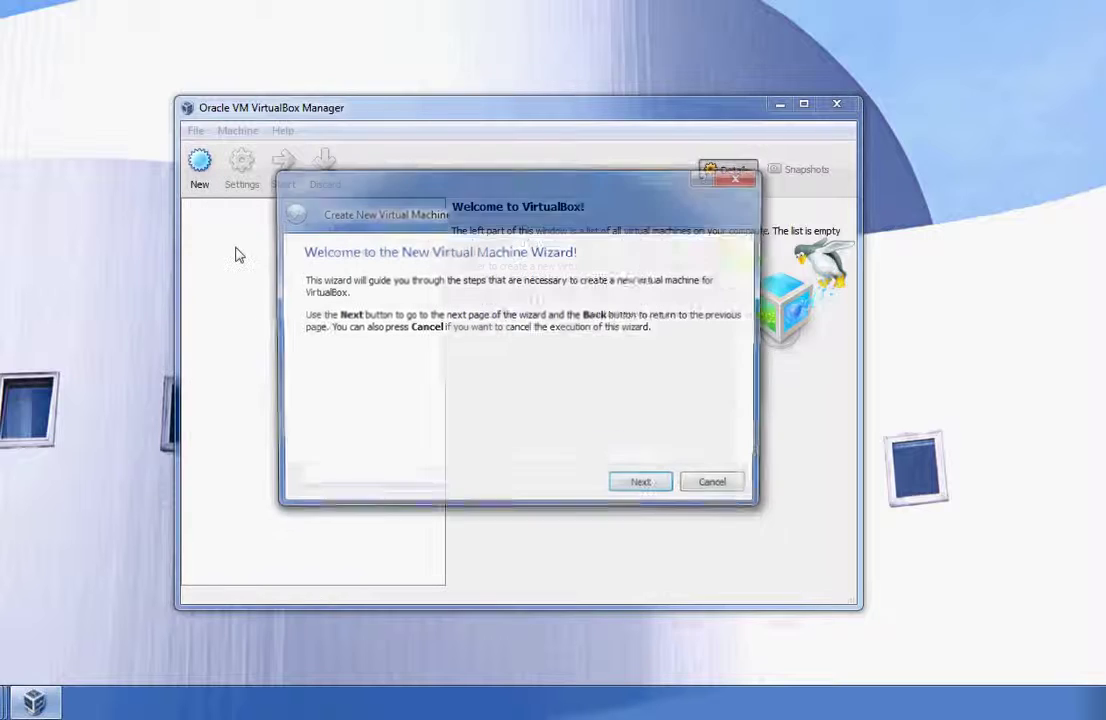
{"action": "left_click", "coordinate": [664, 487]}
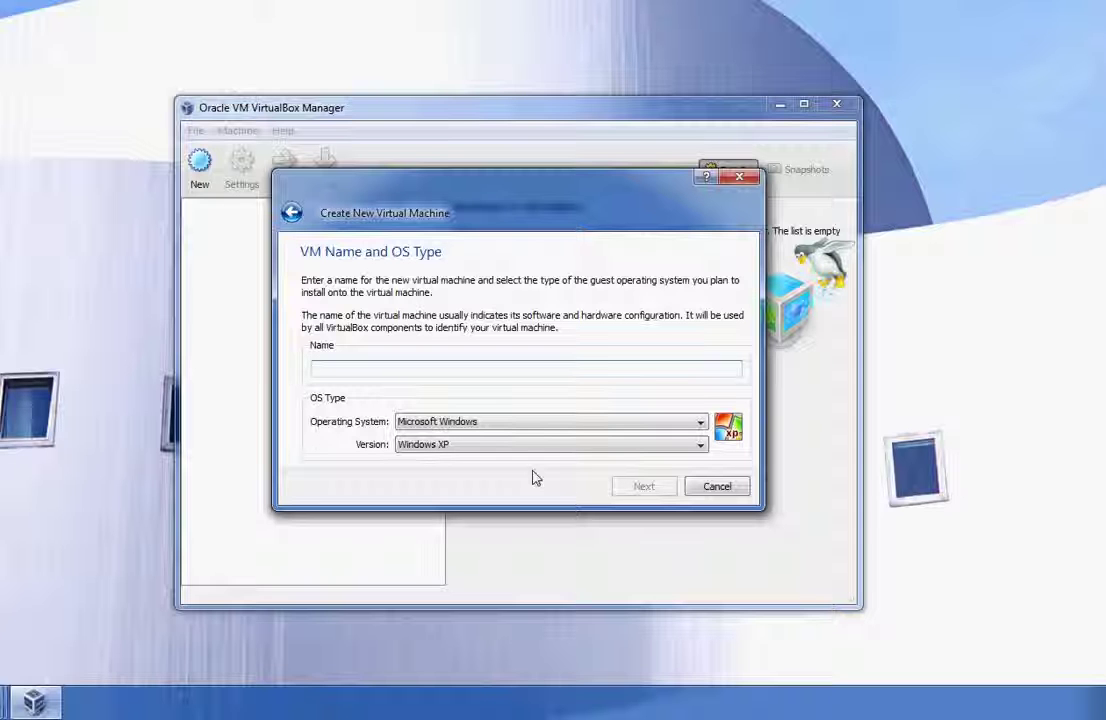
{"action": "type", "text": "Jabba"}
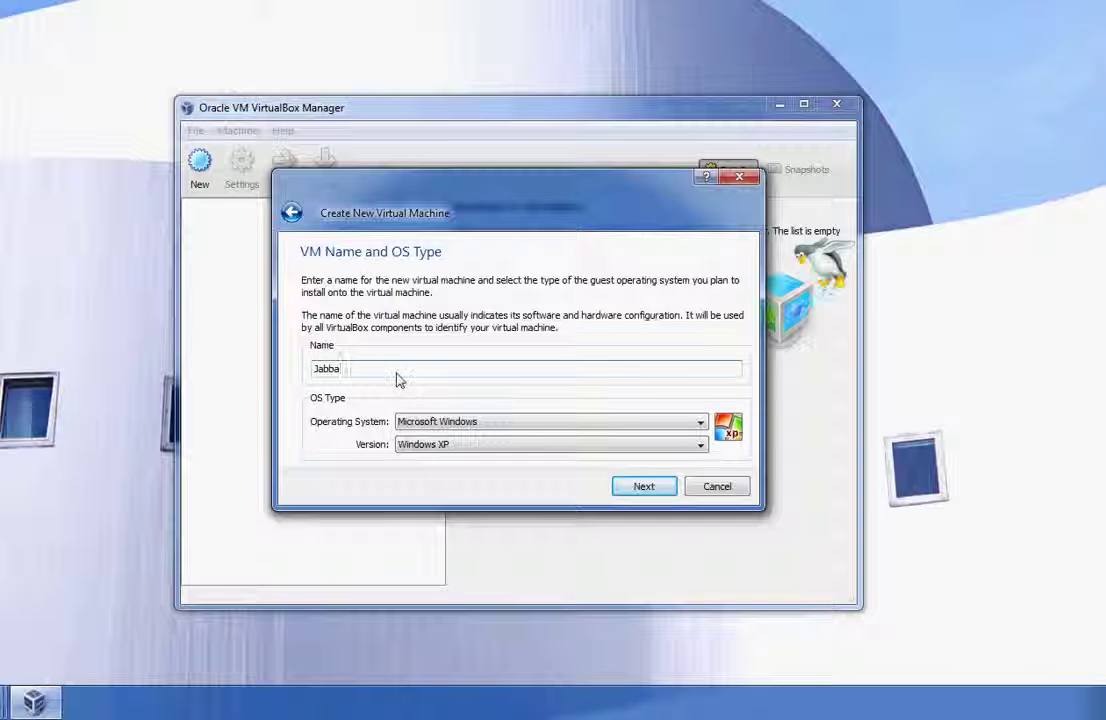
{"action": "left_click_drag", "start_coordinate": [389, 372], "coordinate": [261, 382]}
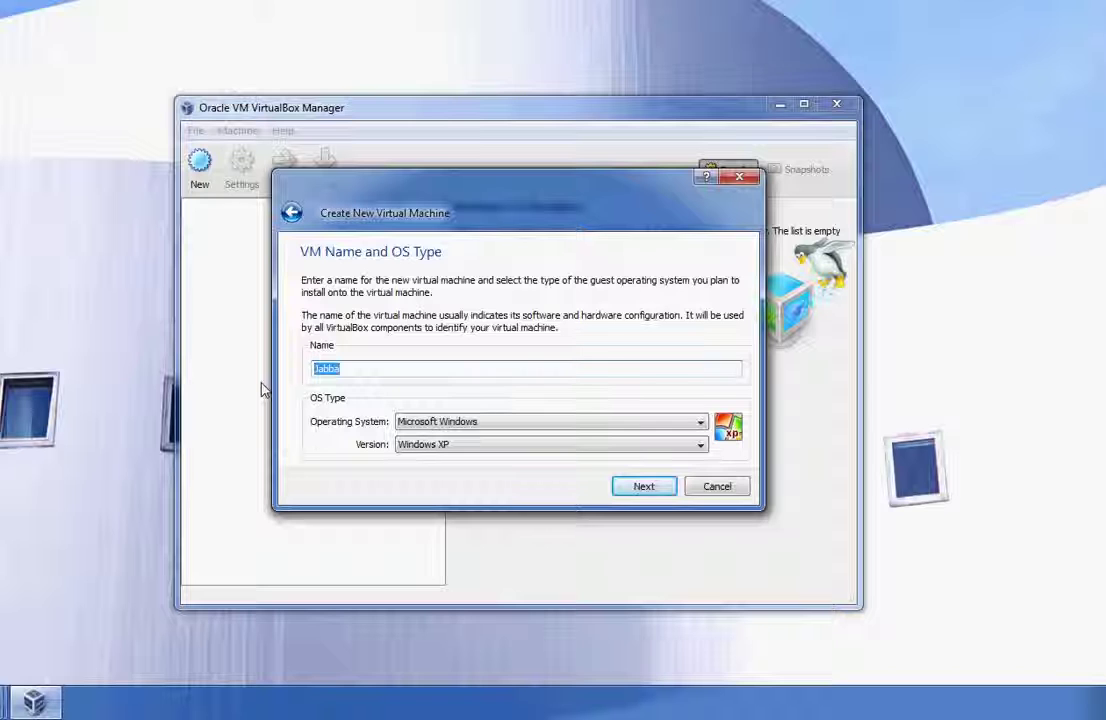
{"action": "type", "text": "CentOS"}
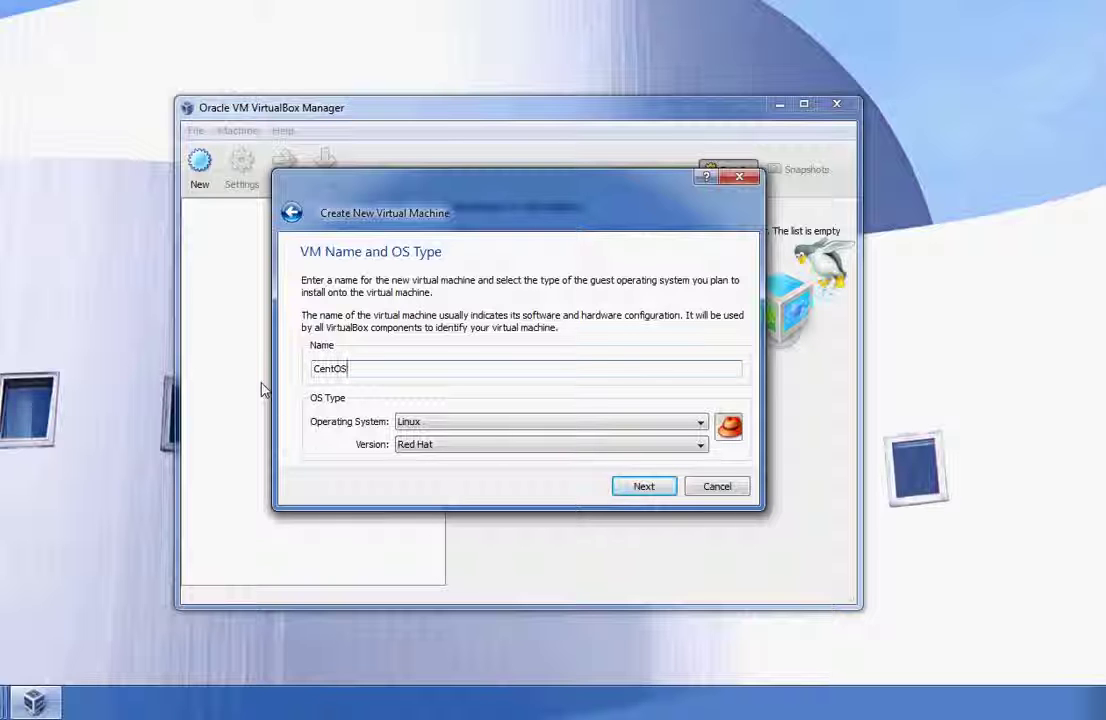
- Replace the virtual machine's name with Jabba, keeping the Red Hat type, and continue to the memory settings
{"action": "key", "text": "BackSpace"}
{"action": "key", "text": "BackSpace"}
{"action": "key", "text": "BackSpace"}
{"action": "key", "text": "BackSpace"}
{"action": "key", "text": "BackSpace"}
{"action": "key", "text": "BackSpace"}
{"action": "type", "text": "Jabba"}
{"action": "left_click", "coordinate": [650, 487]}
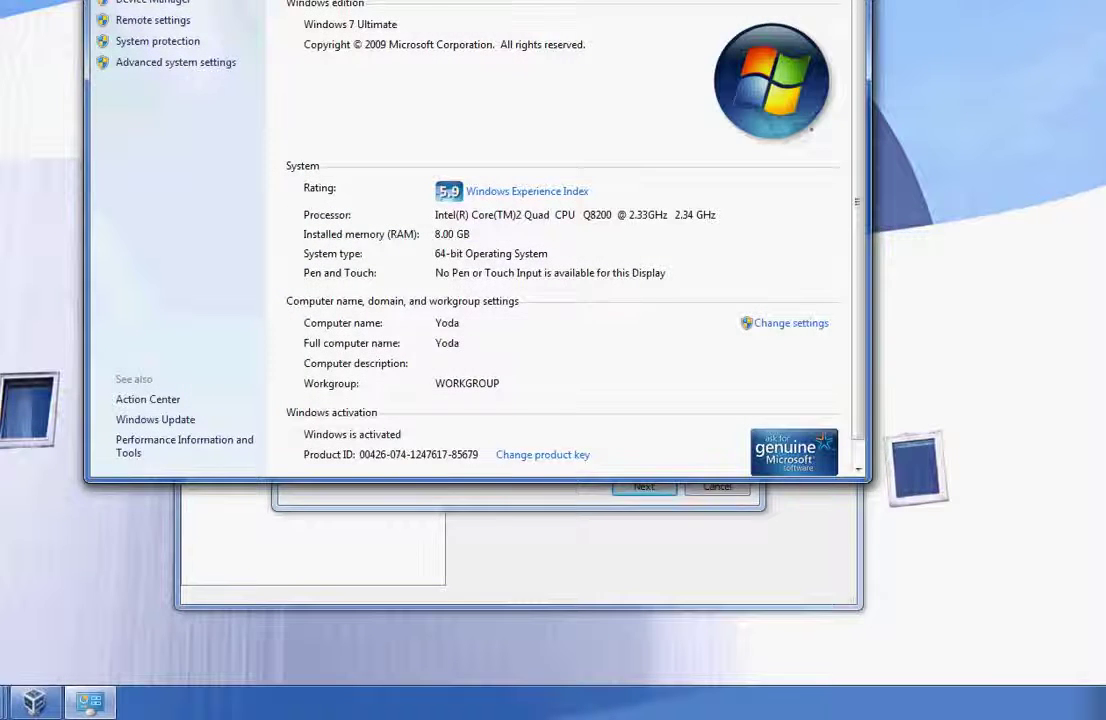
- Check the host computer's installed RAM in the system information and its memory usage in Windows Task Manager
{"action": "left_click_drag", "start_coordinate": [333, 0], "coordinate": [383, 58]}
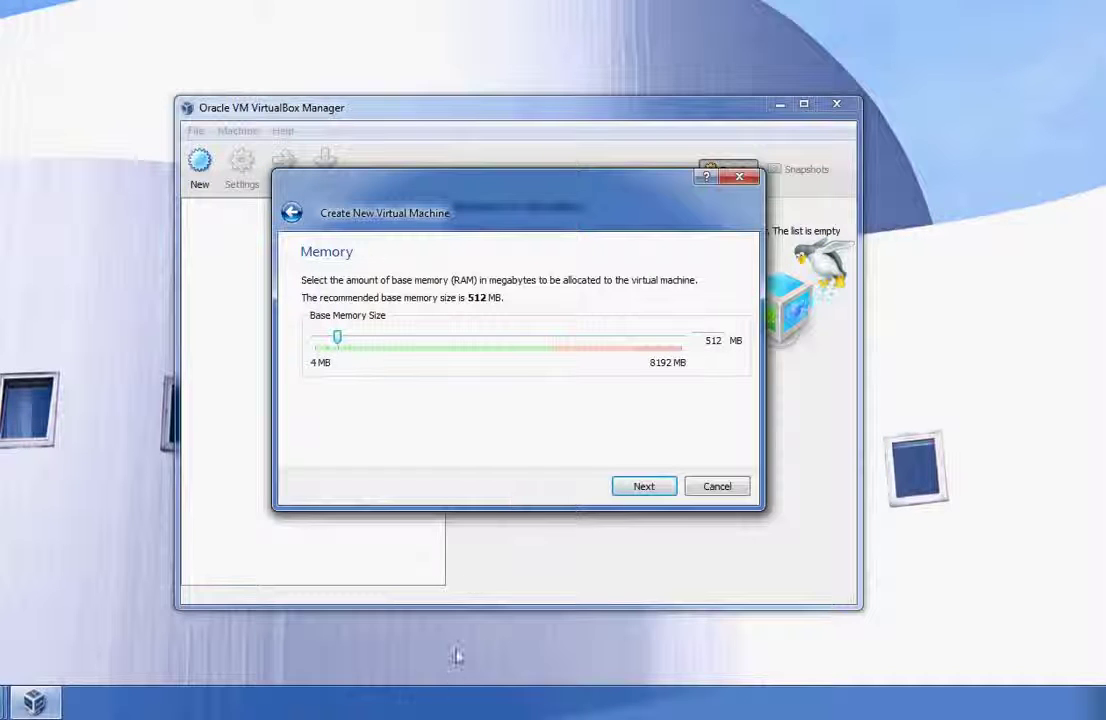
{"action": "right_click", "coordinate": [460, 706]}
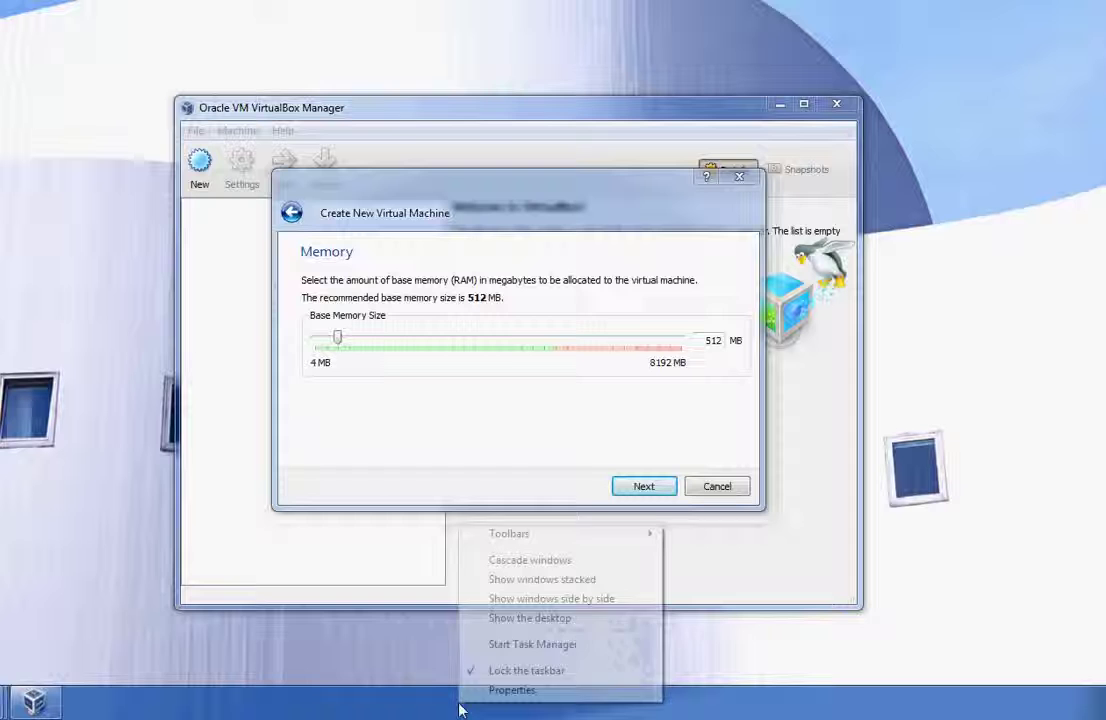
{"action": "left_click", "coordinate": [492, 647]}
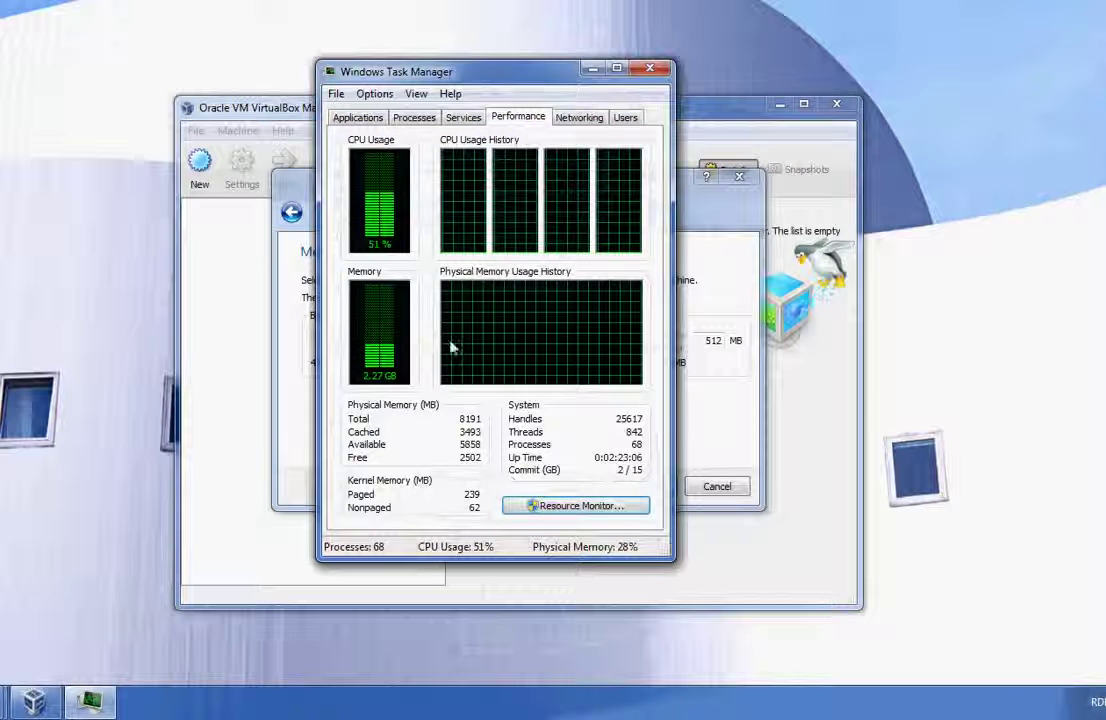
{"action": "right_click", "coordinate": [471, 708]}
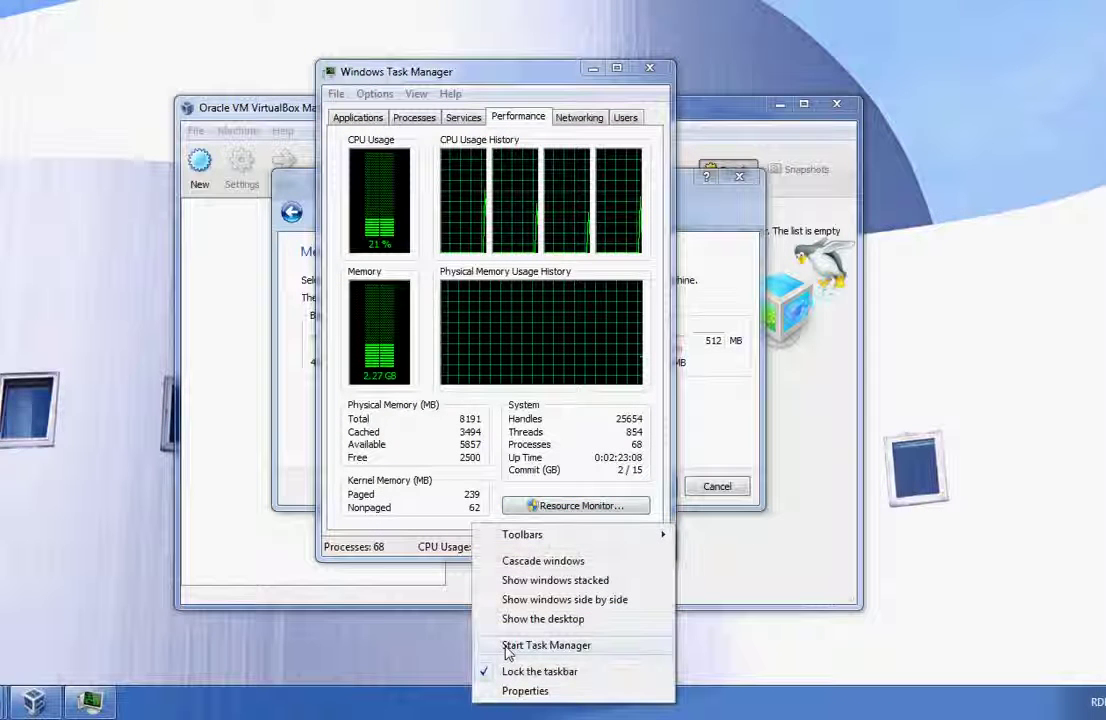
{"action": "left_click", "coordinate": [535, 87]}
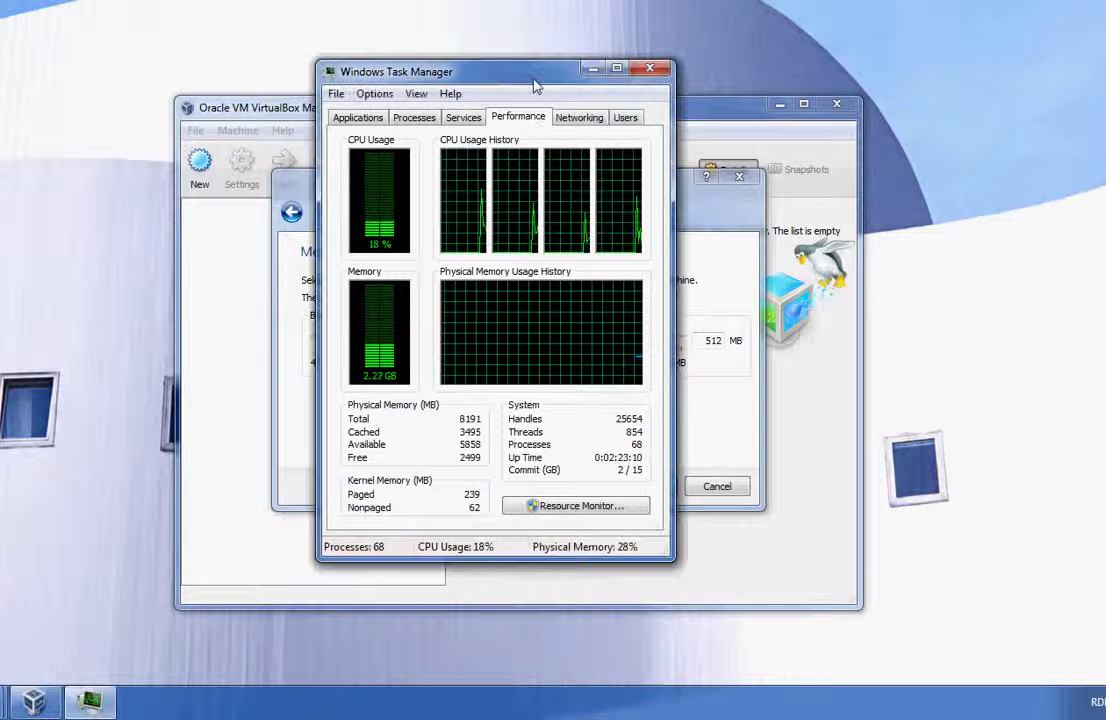
{"action": "left_click_drag", "start_coordinate": [535, 87], "coordinate": [541, 99]}
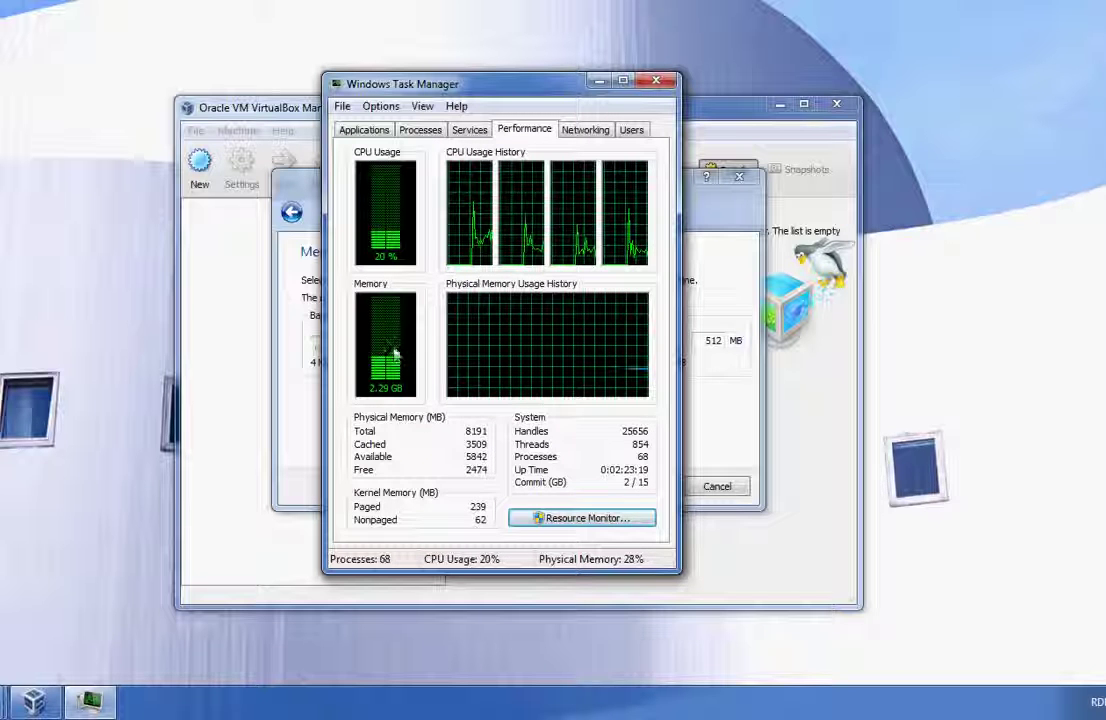
{"action": "left_click", "coordinate": [650, 84]}
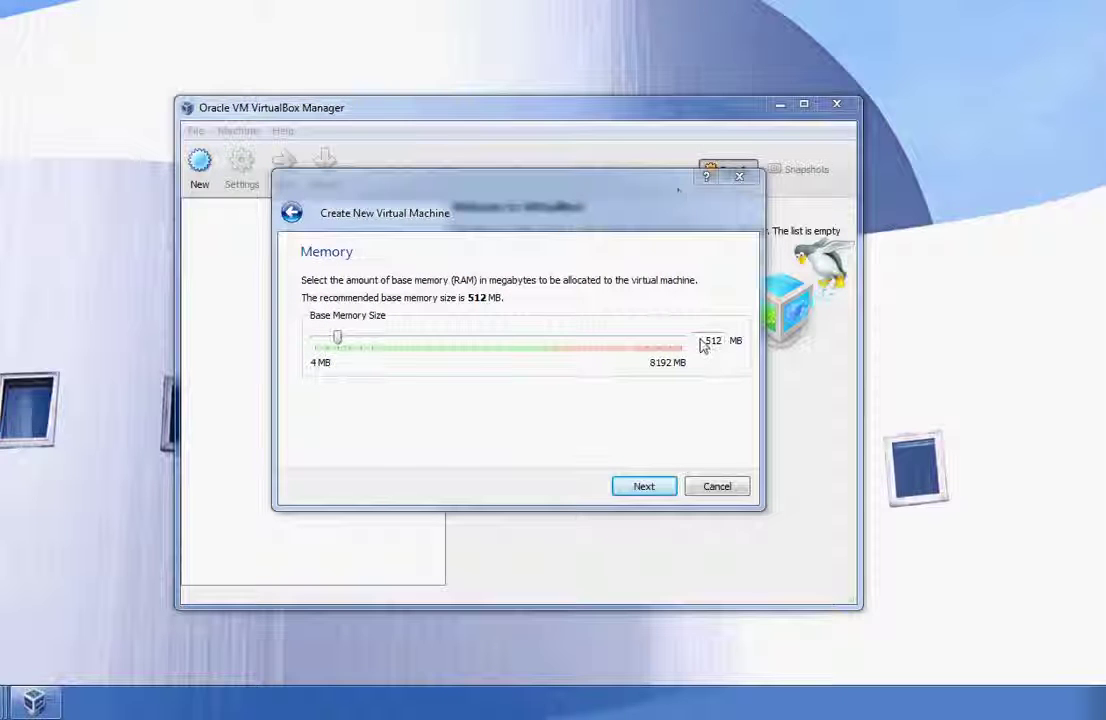
- Set the virtual machine's base memory size to 1024 MB and continue to the hard disk settings
{"action": "double_click", "coordinate": [705, 342]}
{"action": "type", "text": "1"}
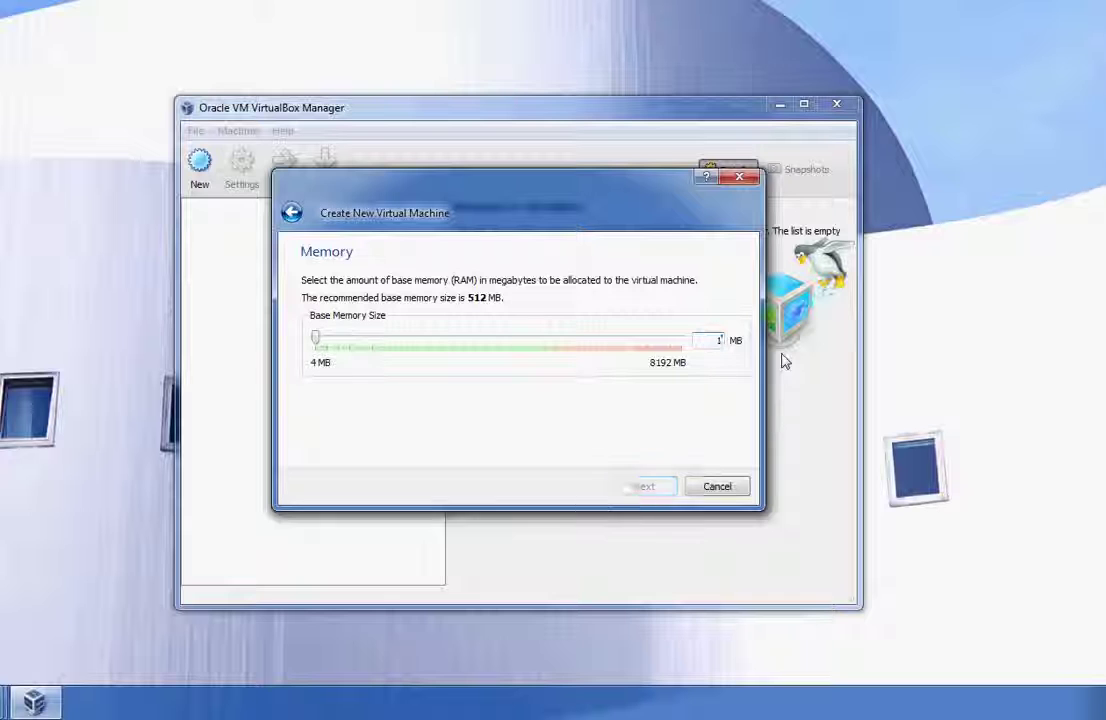
{"action": "type", "text": "024"}
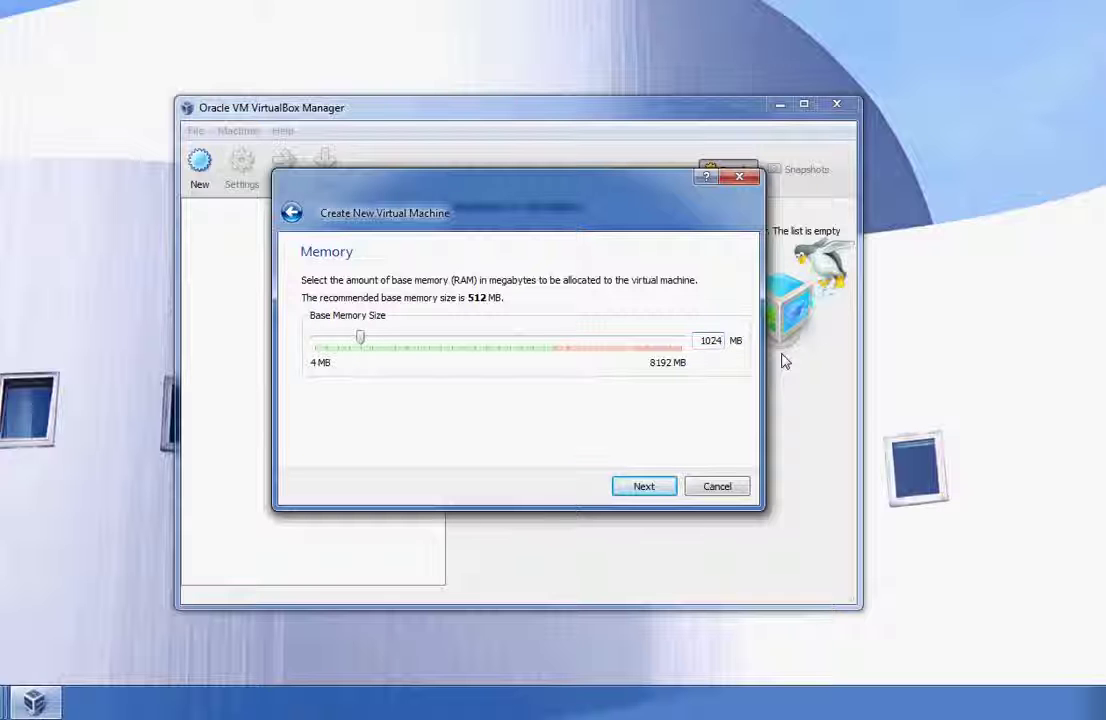
{"action": "left_click", "coordinate": [628, 494]}
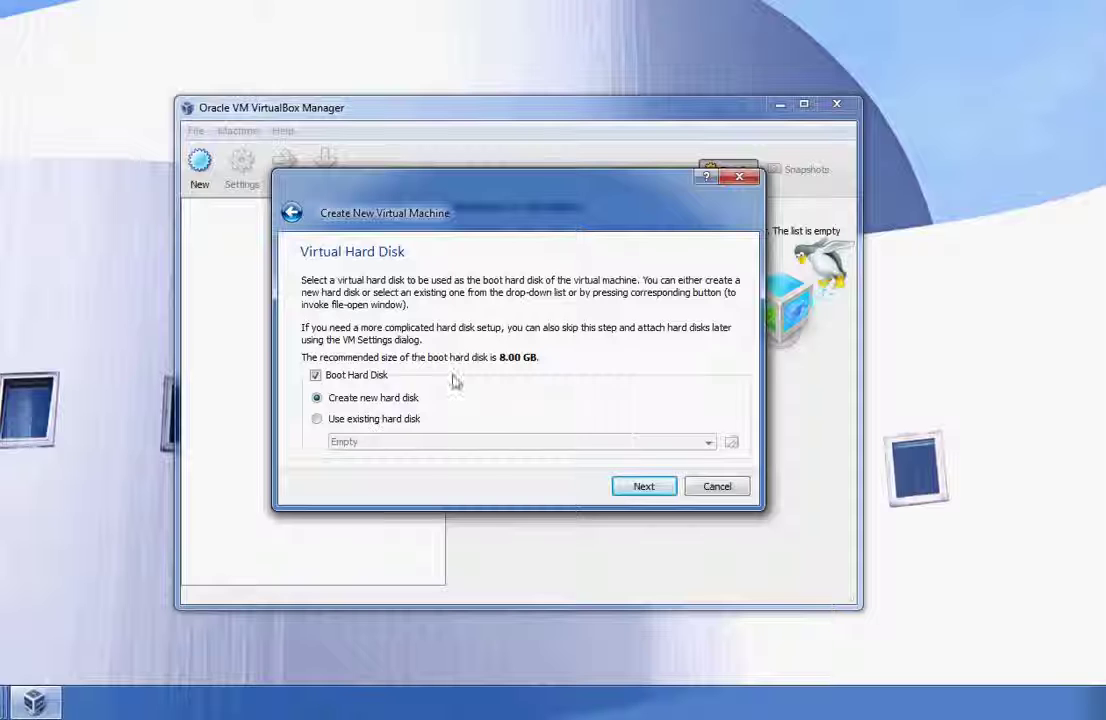
- Choose to create a new boot hard disk with dynamically expanding storage
{"action": "left_click", "coordinate": [641, 488]}
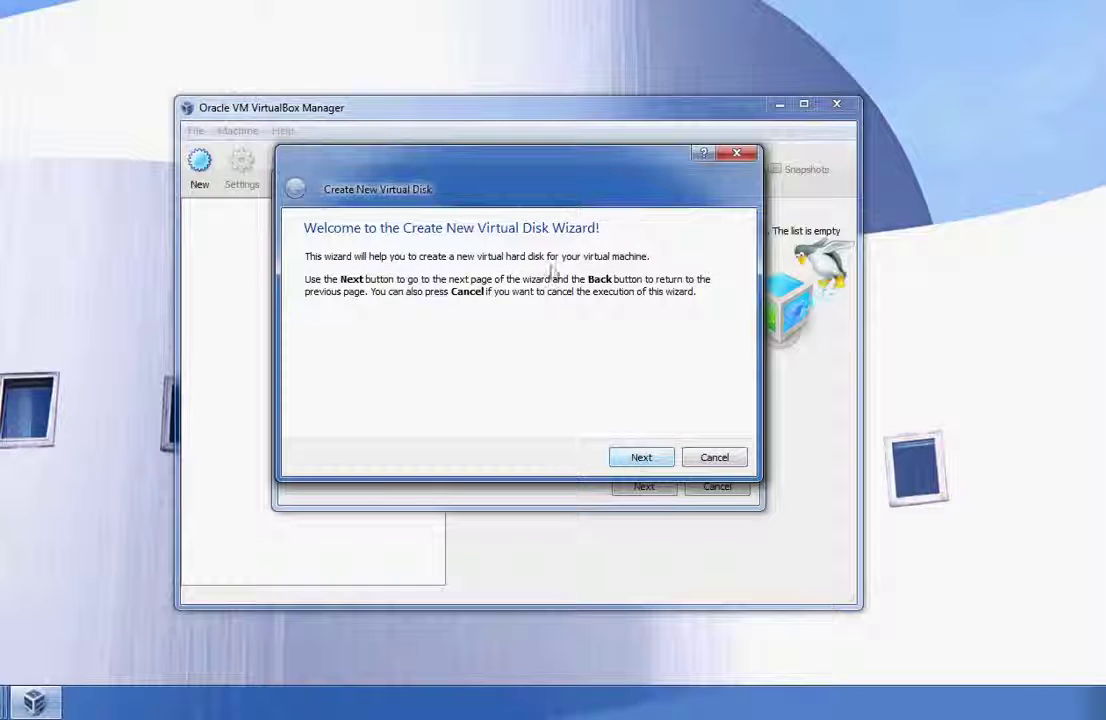
{"action": "key", "text": "Return"}
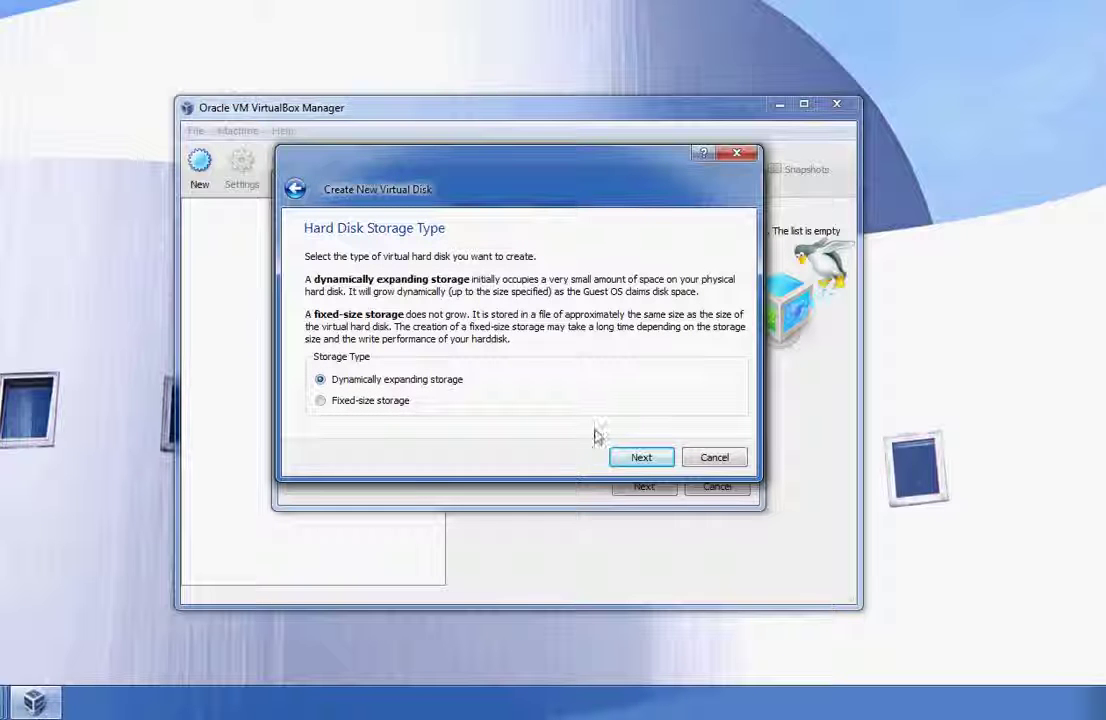
{"action": "left_click", "coordinate": [618, 458]}
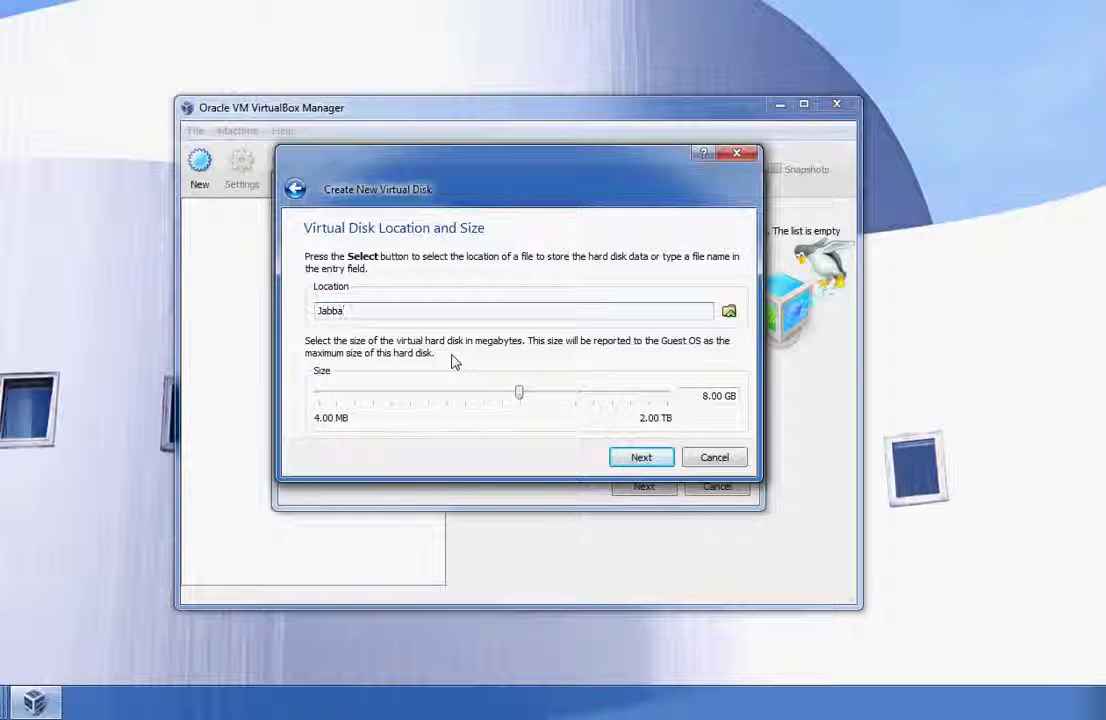
- Set the virtual hard disk's size to 40GB
{"action": "left_click_drag", "start_coordinate": [700, 397], "coordinate": [737, 400]}
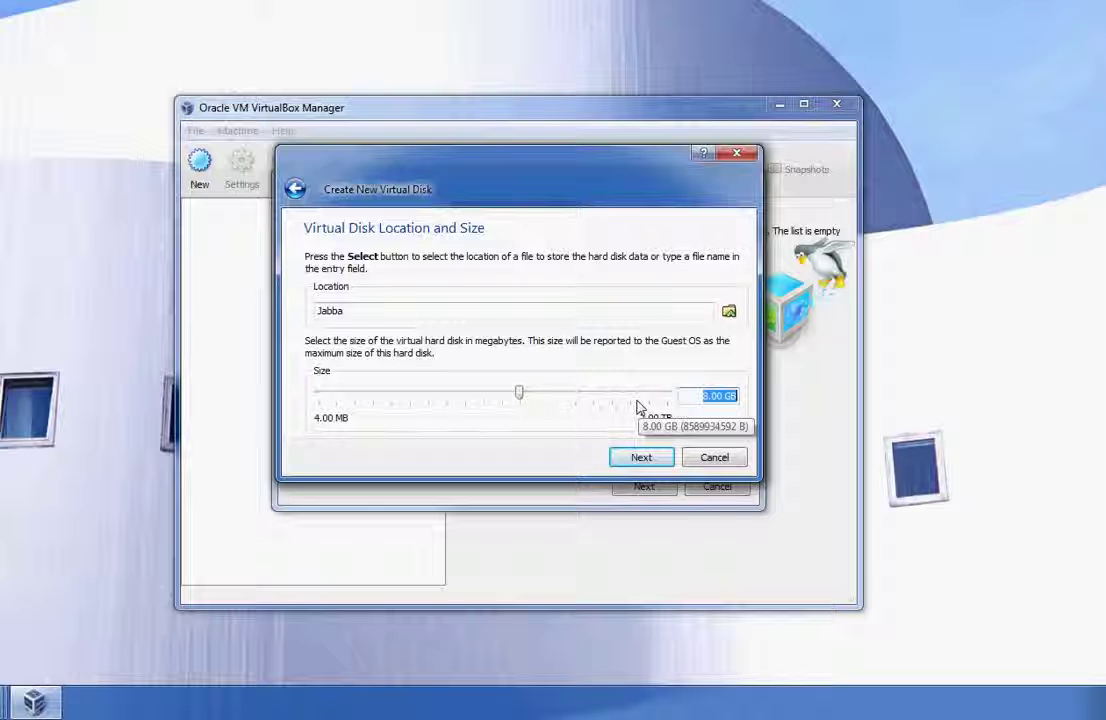
{"action": "type", "text": "40"}
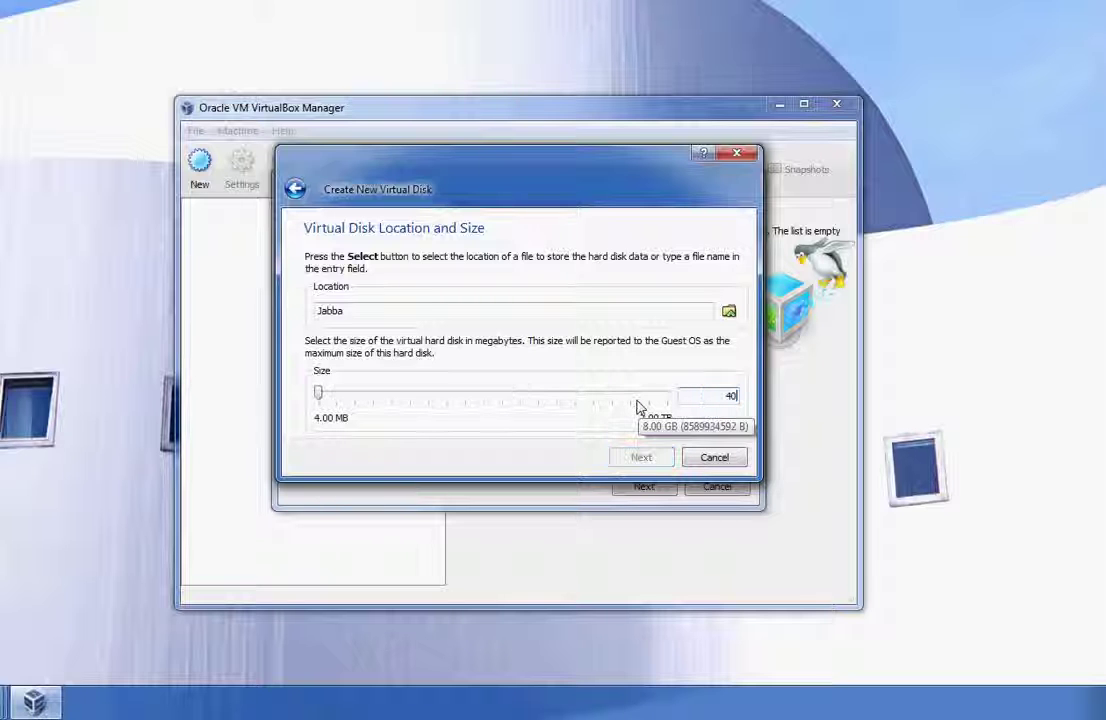
{"action": "type", "text": "GB"}
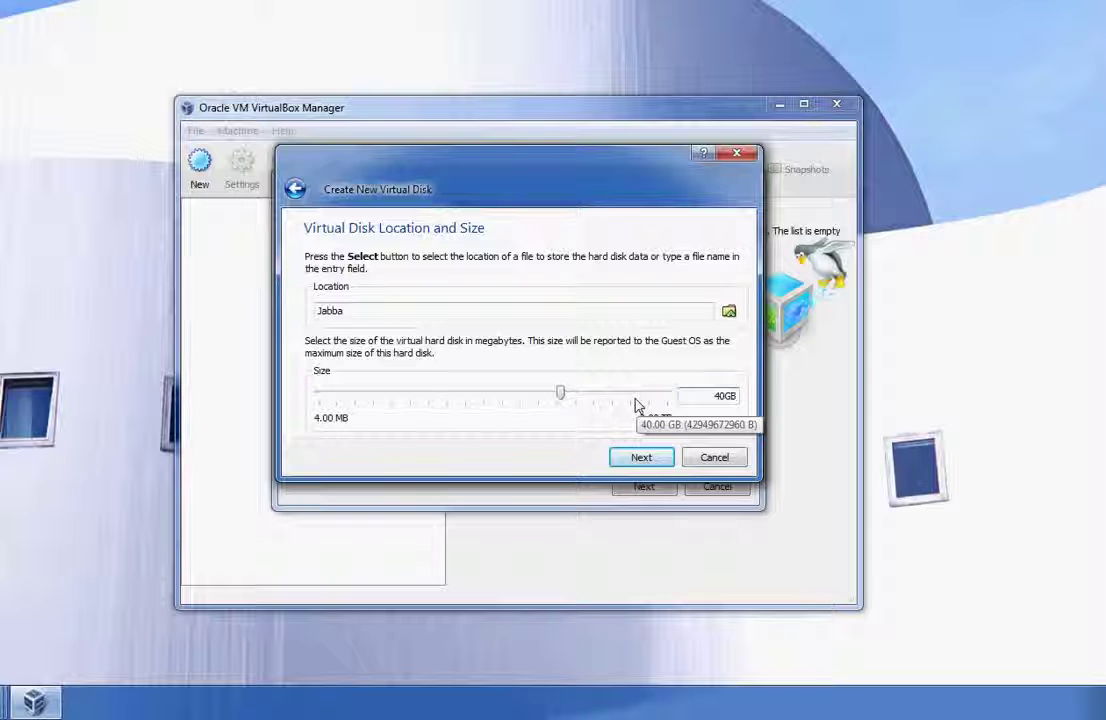
- Set the hard disk image's location to Jabba.vdi in the Jabba folder under VirtualBox VMs
{"action": "left_click", "coordinate": [730, 314]}
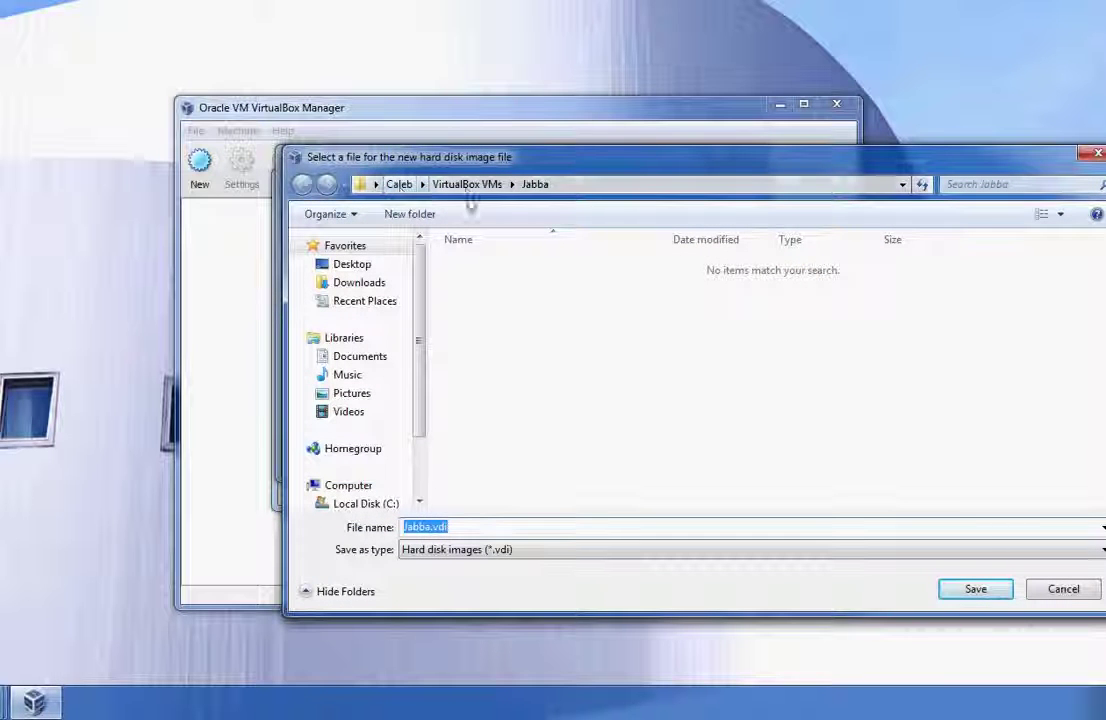
{"action": "left_click", "coordinate": [537, 187]}
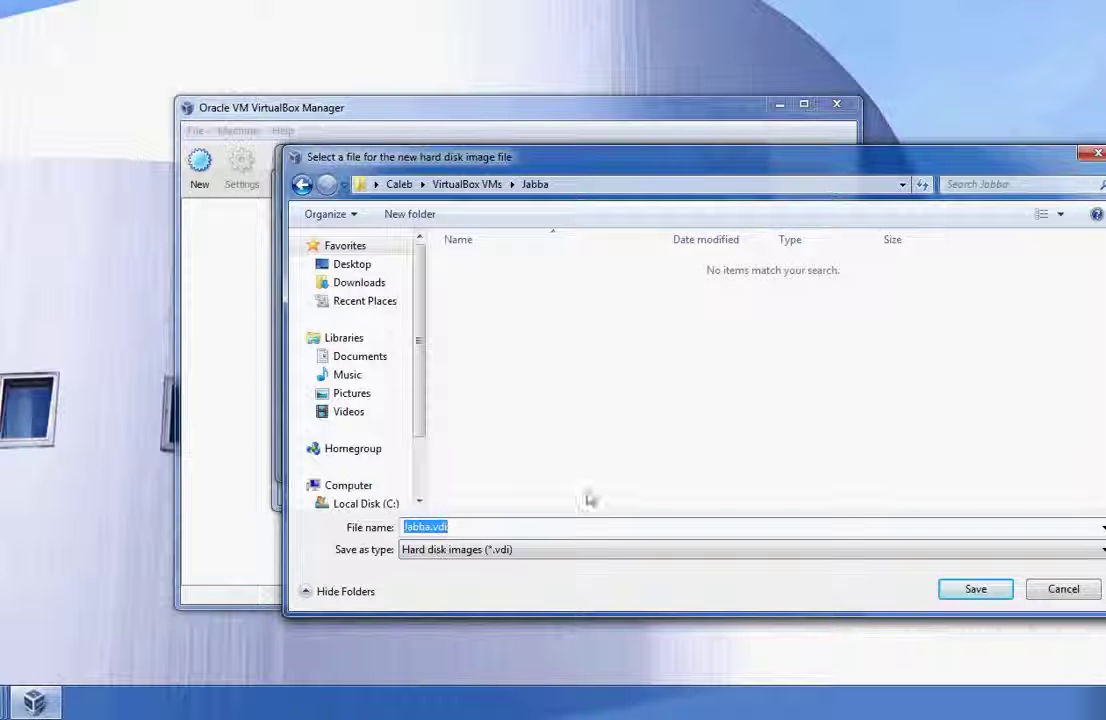
{"action": "left_click", "coordinate": [972, 589]}
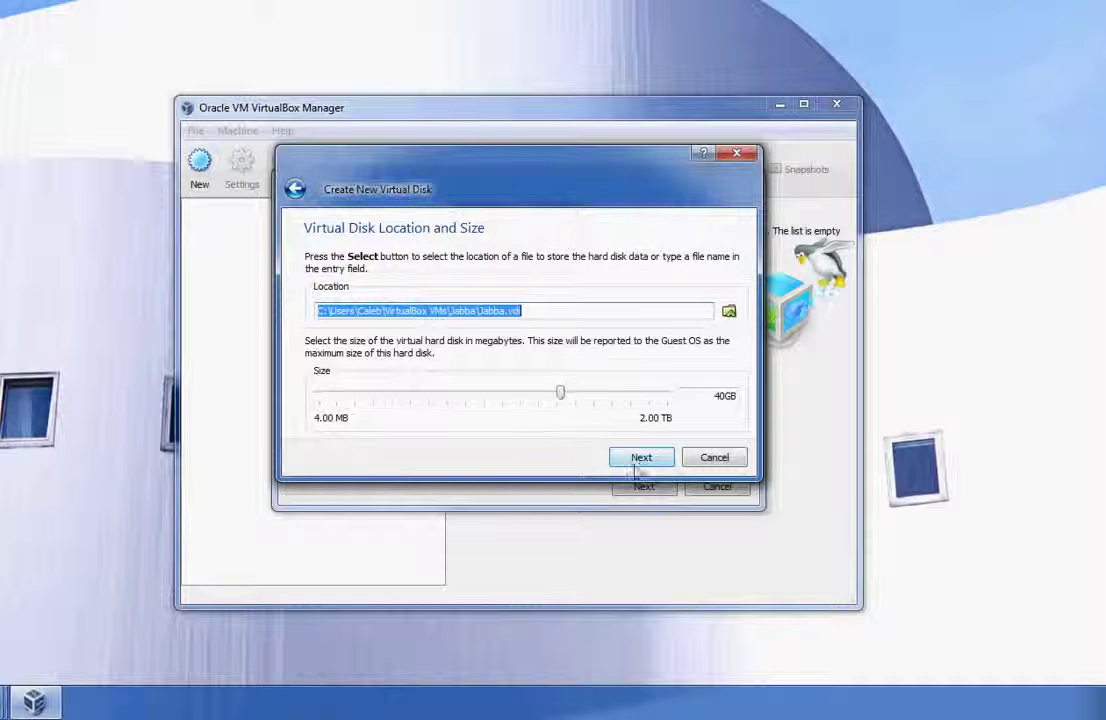
- Accept the disk and machine summaries to create the virtual hard disk and the Jabba virtual machine
{"action": "left_click", "coordinate": [641, 462]}
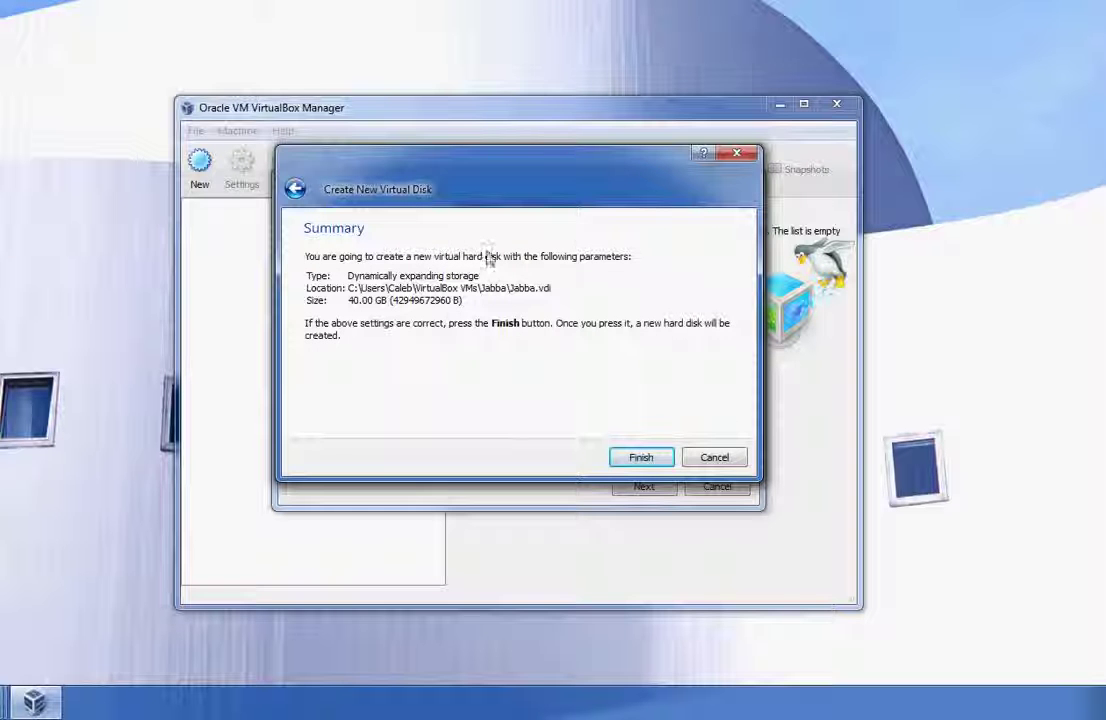
{"action": "left_click", "coordinate": [643, 458]}
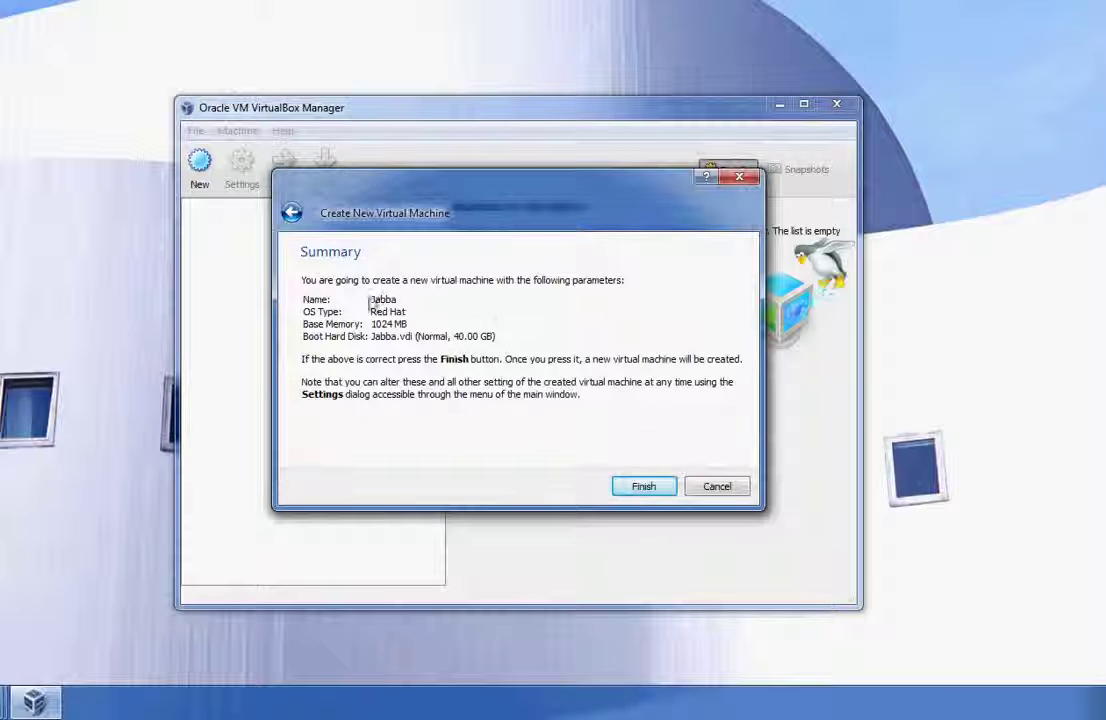
{"action": "left_click", "coordinate": [632, 488]}
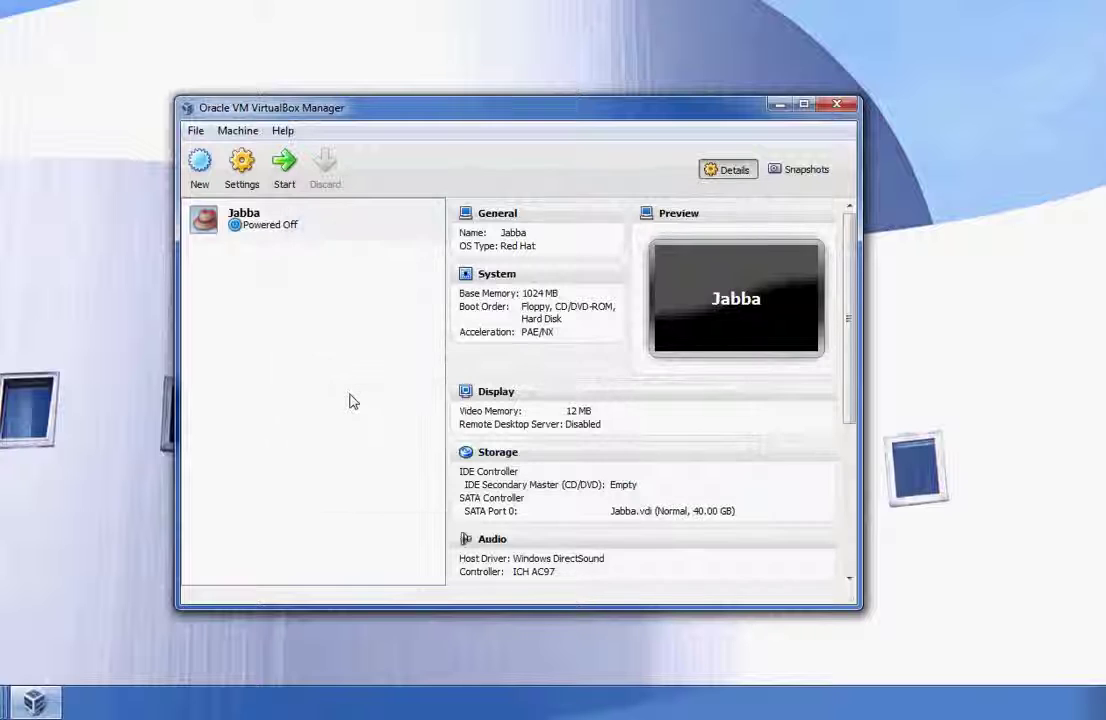